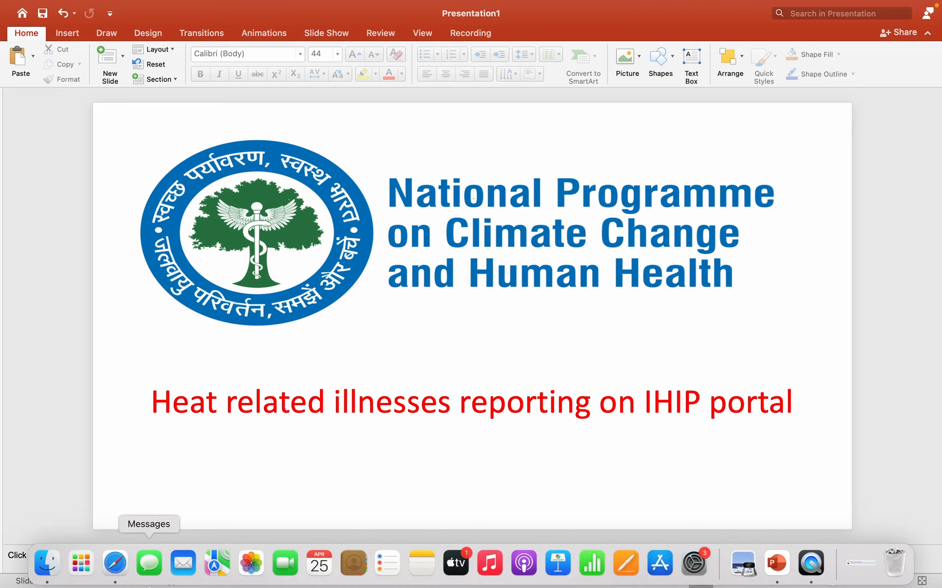
# - Switch from the PowerPoint title slide to the IHIP sign-in page in Safari
pyautogui.click(107, 572)
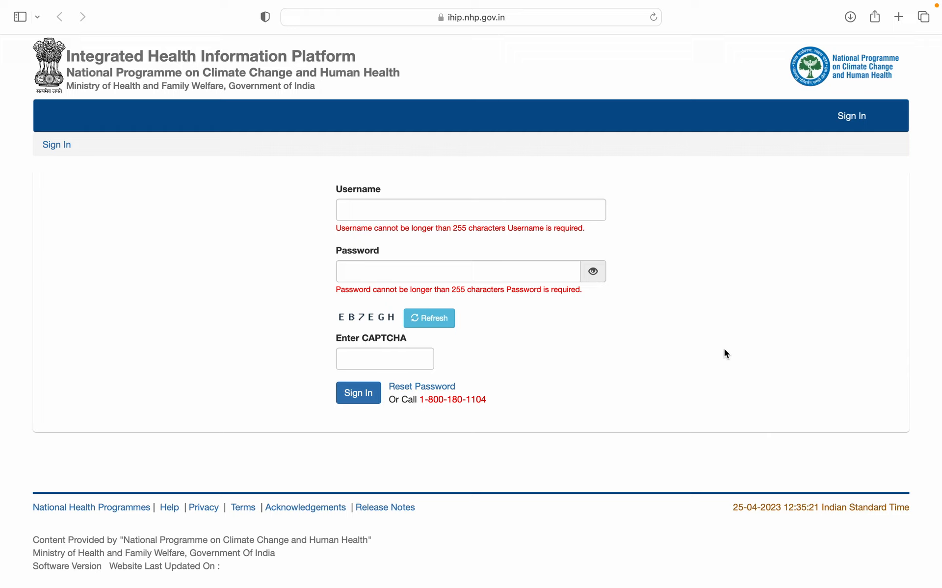
# - Fill in the IHIP username, account password and the displayed CAPTCHA code
pyautogui.click(529, 211)
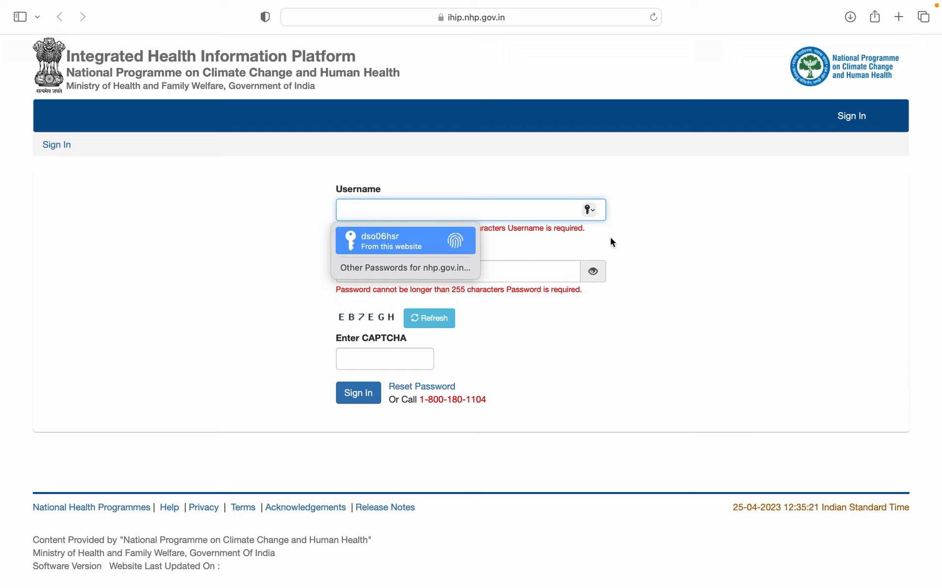
pyautogui.click(669, 273)
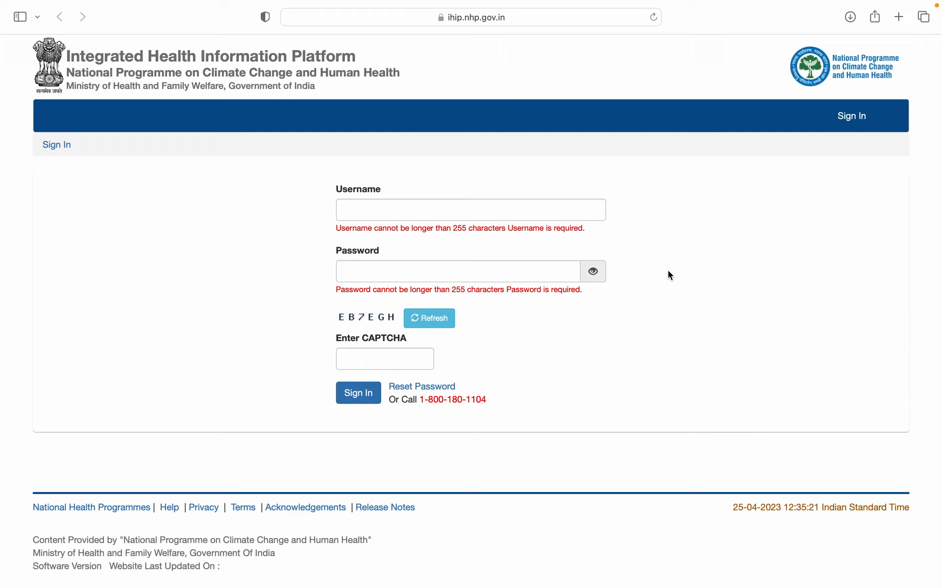
pyautogui.click(527, 212)
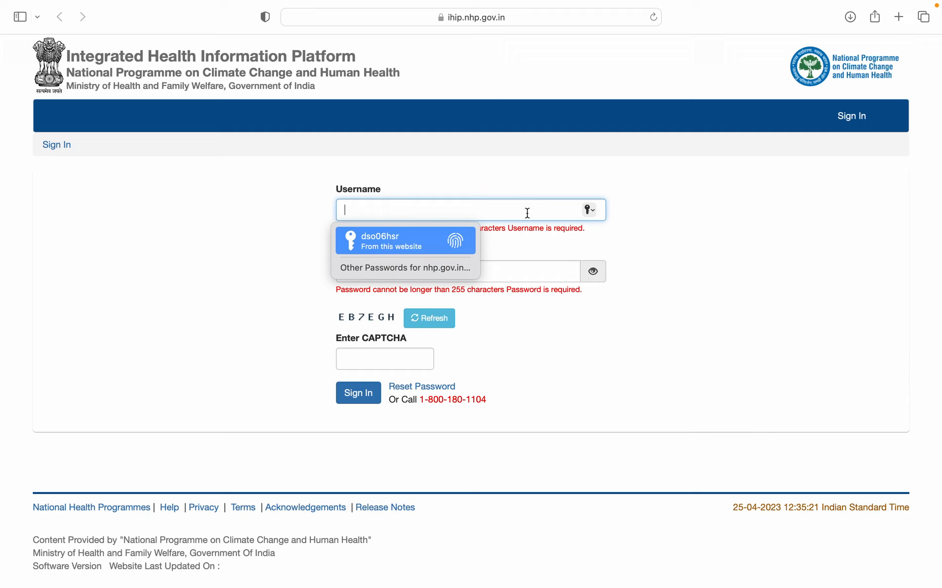
pyautogui.write('h')
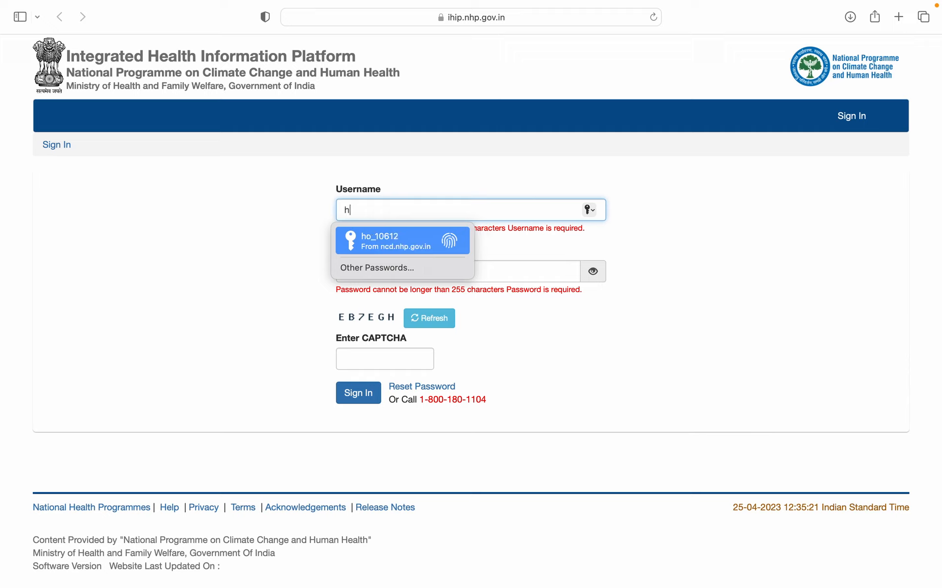
pyautogui.write('f0')
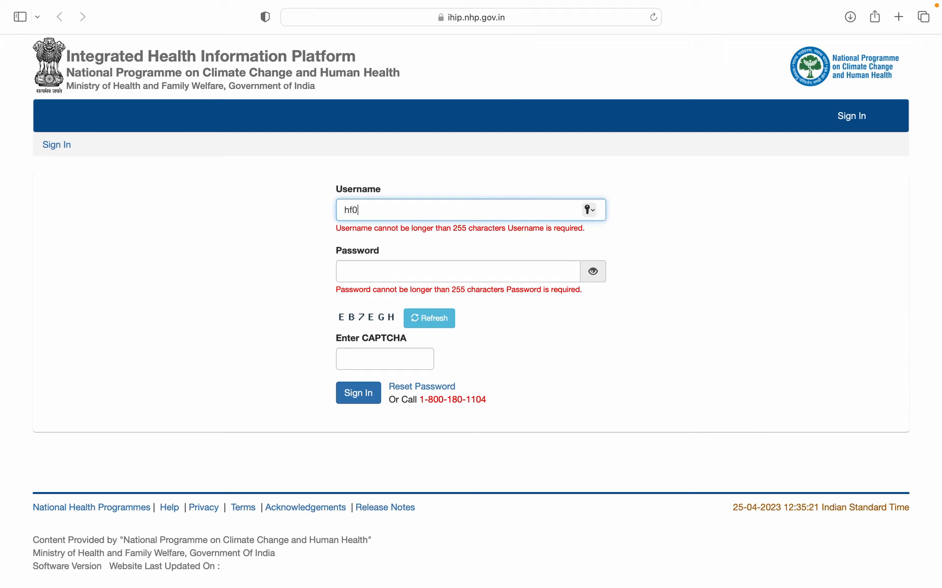
pyautogui.write('6hsr0016')
pyautogui.click(479, 264)
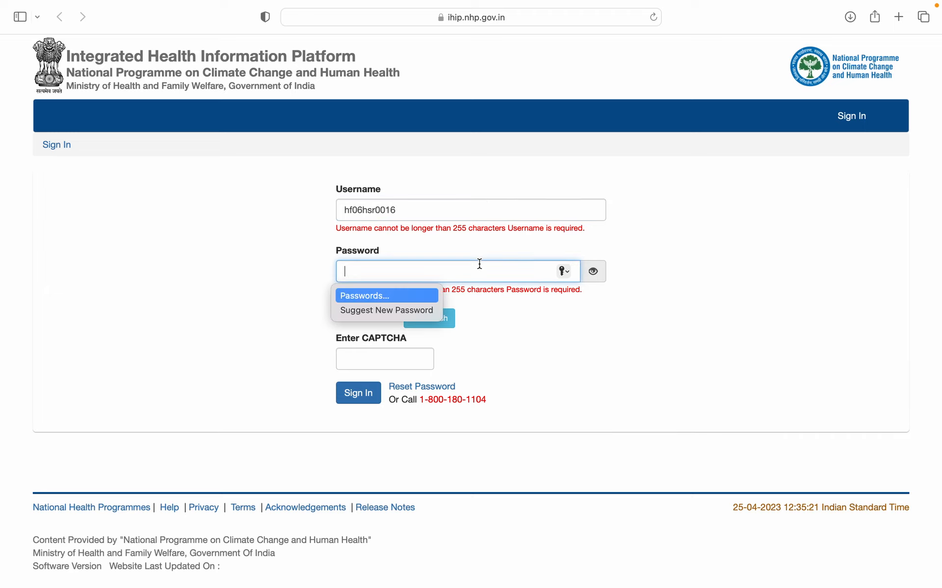
pyautogui.write('•••')
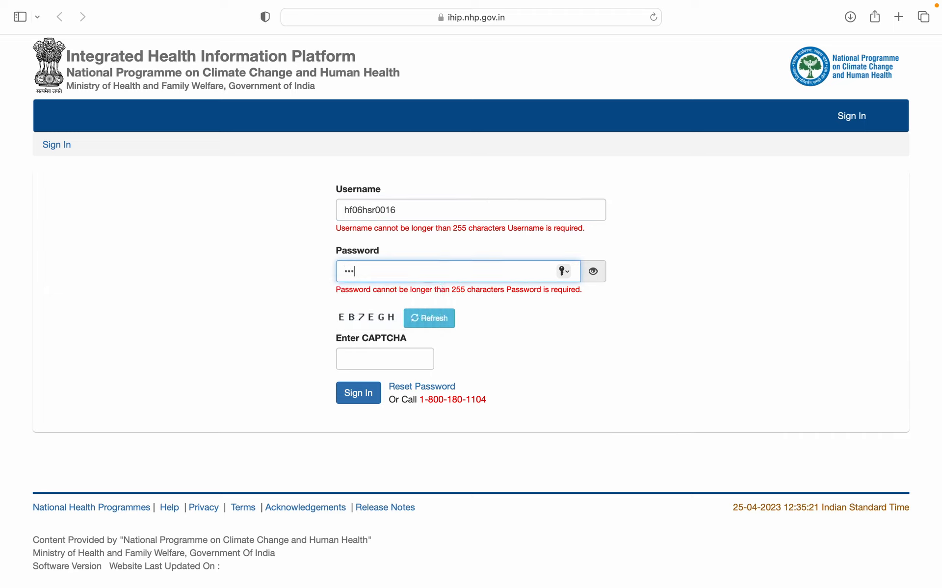
pyautogui.write('•••')
pyautogui.click(391, 353)
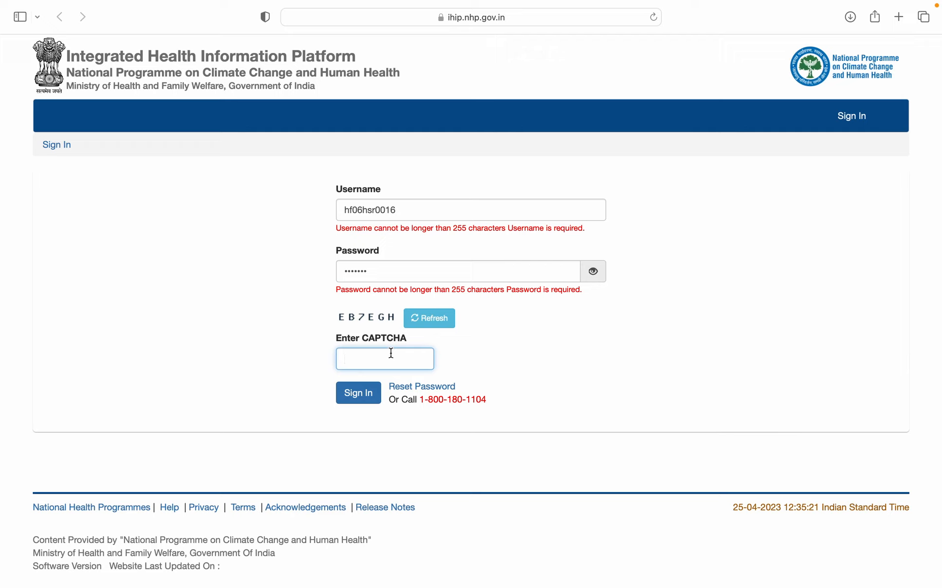
pyautogui.write('EB7EGH')
# - Submit the sign-in and decline Safari's offer to save the password
pyautogui.click(358, 394)
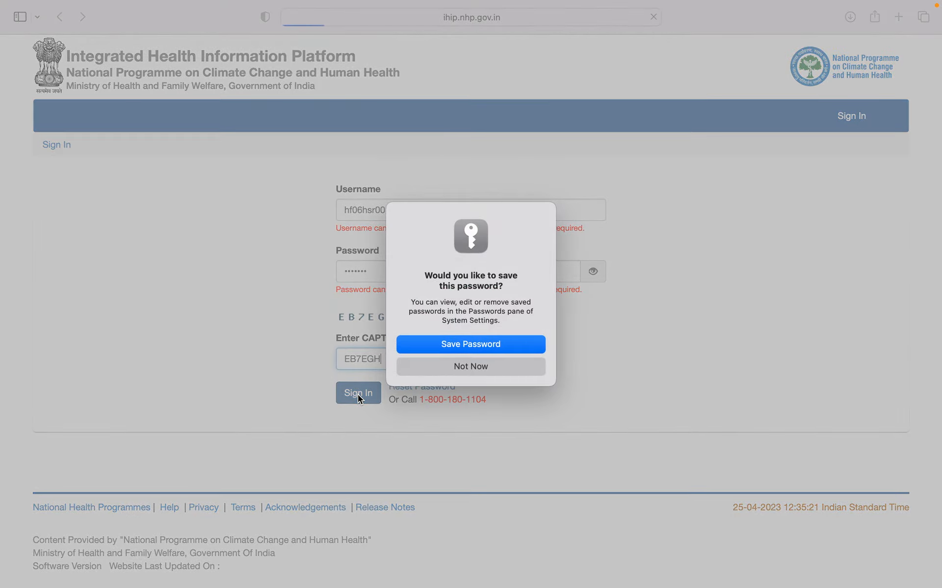
pyautogui.click(520, 372)
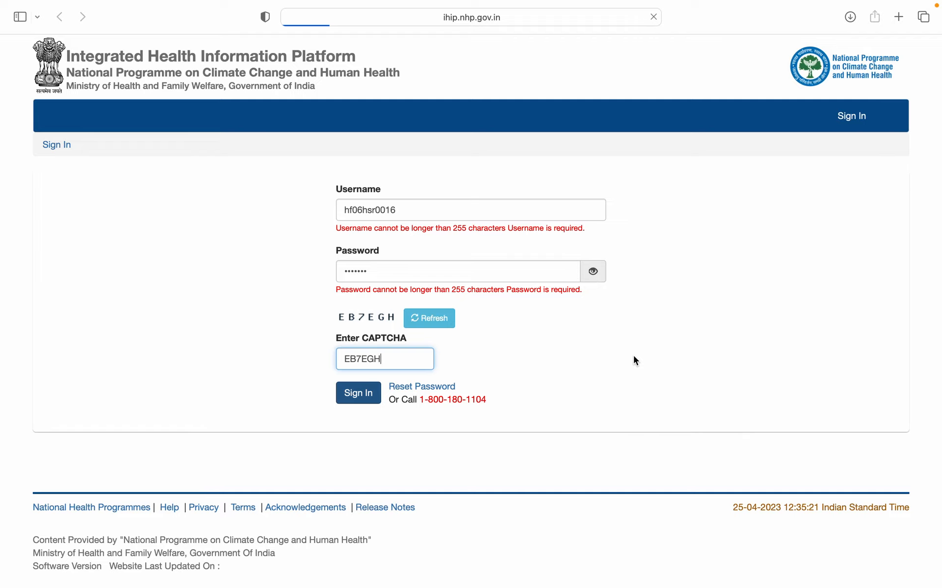
pyautogui.click(357, 393)
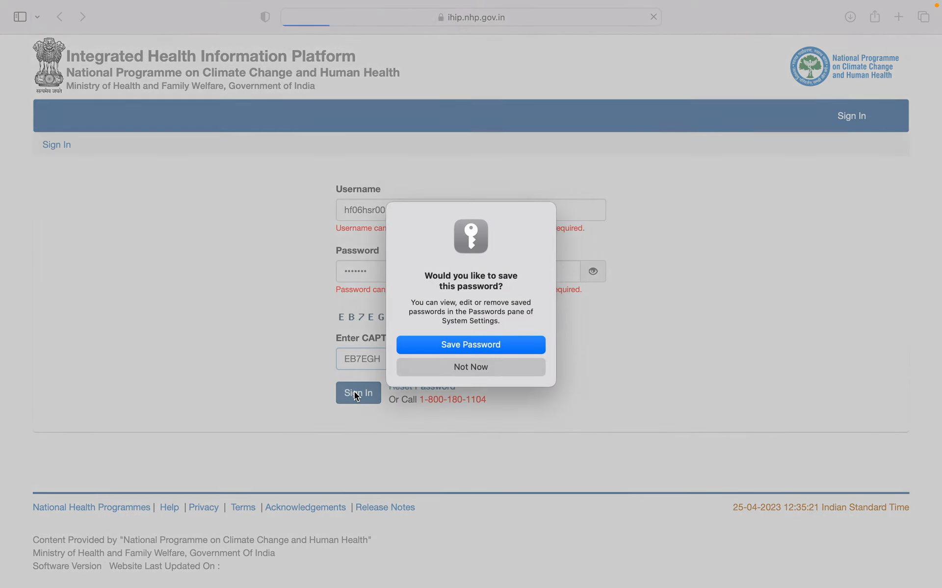
pyautogui.click(477, 368)
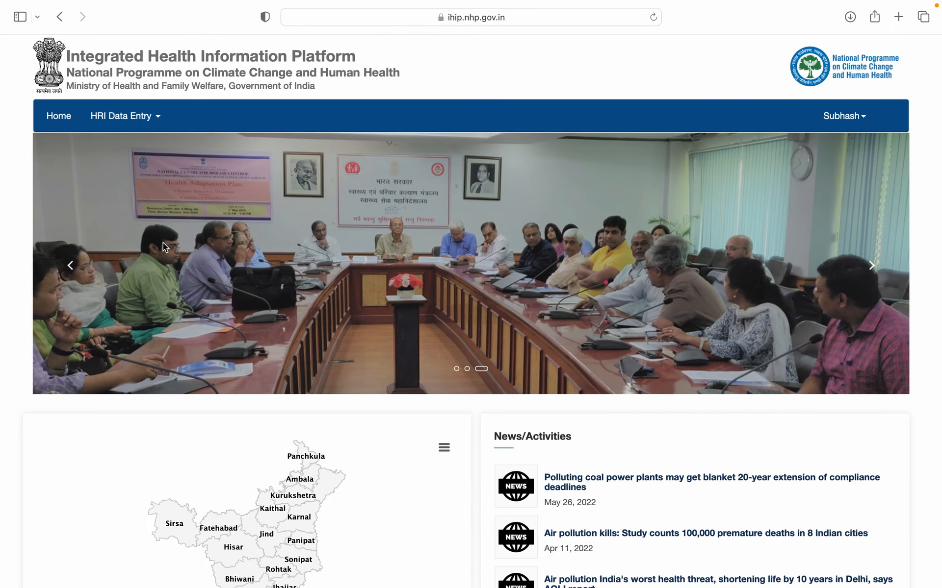
# - Open the Heat-related Illness form via HRI Data Entry > Forms, starting at Emergency Medicine OPD
pyautogui.click(143, 117)
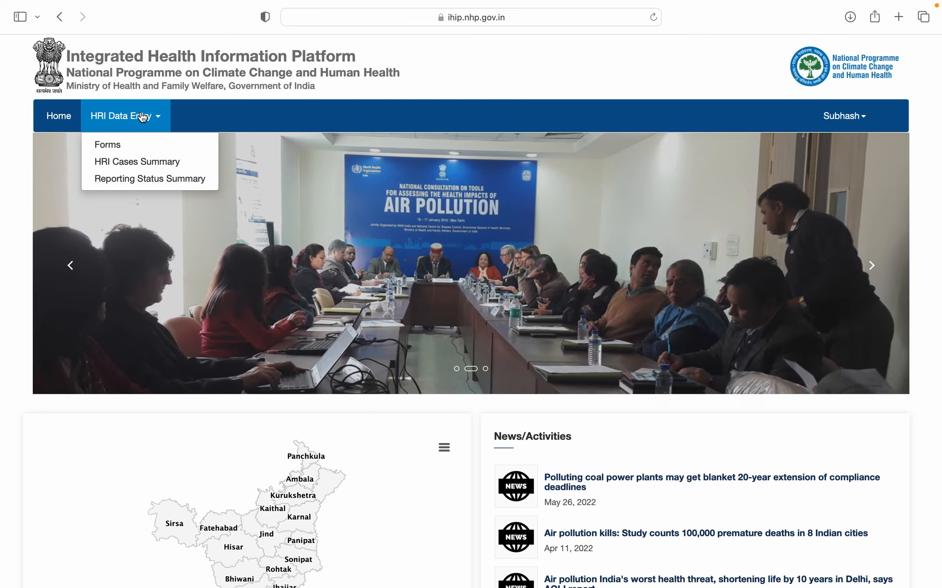
pyautogui.click(131, 151)
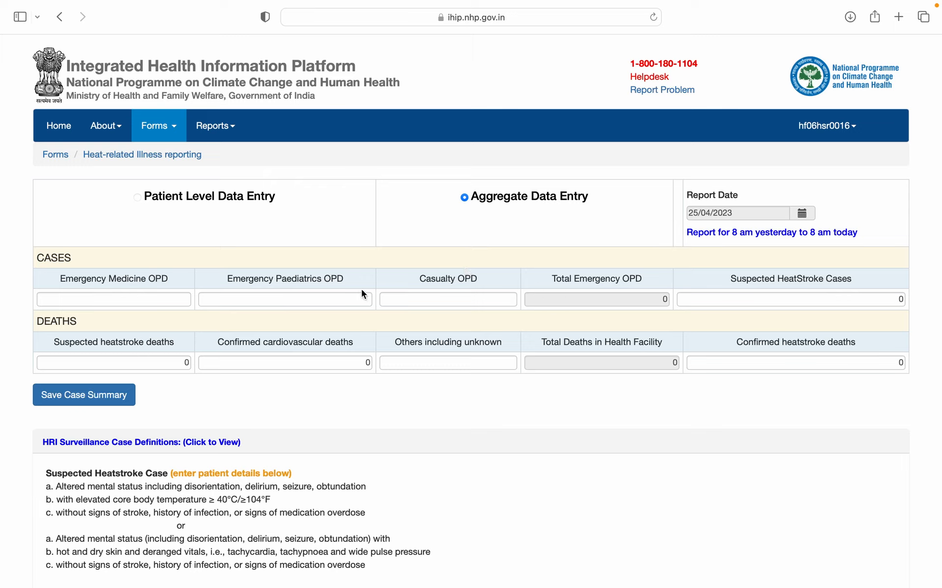
pyautogui.click(169, 302)
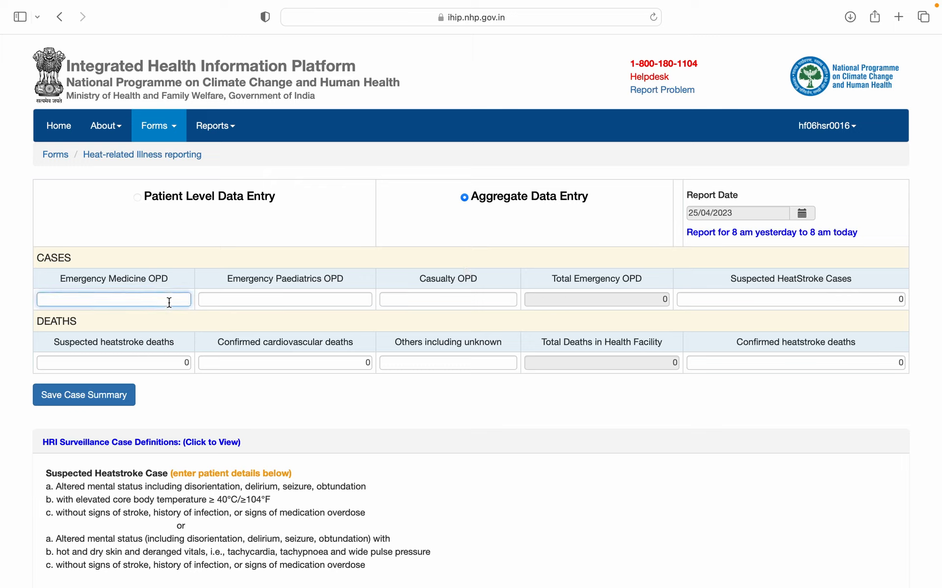
# - Enter OPD counts 0 Emergency Medicine, 2 Emergency Paediatrics, 4 Casualty; keep Suspected HeatStroke Cases 0
pyautogui.write('0')
pyautogui.click(270, 295)
pyautogui.write('2')
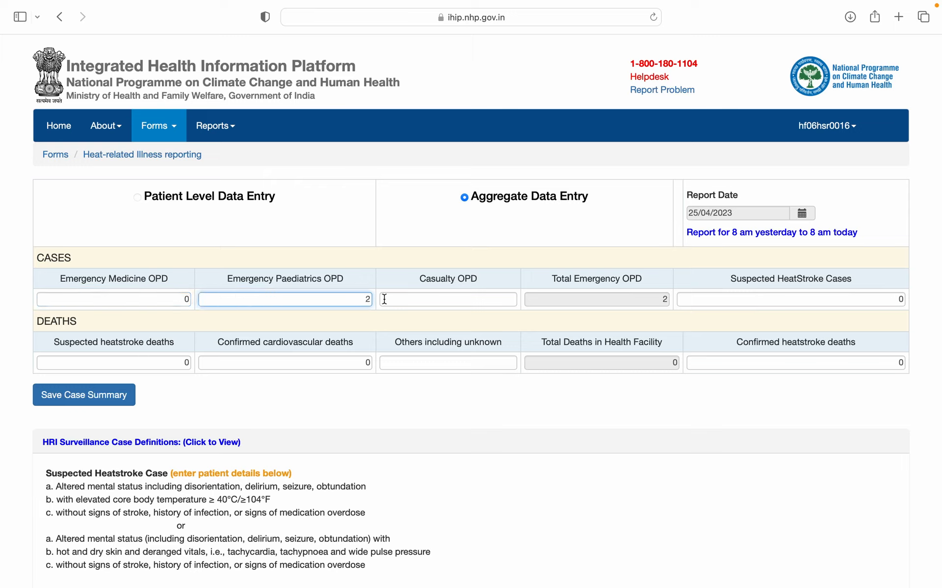
pyautogui.click(443, 300)
pyautogui.write('4')
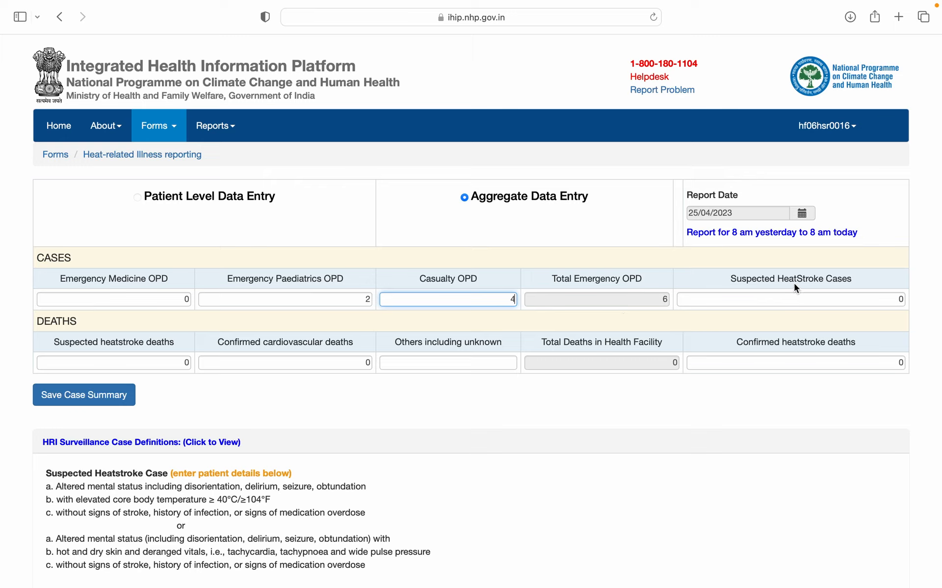
pyautogui.click(881, 305)
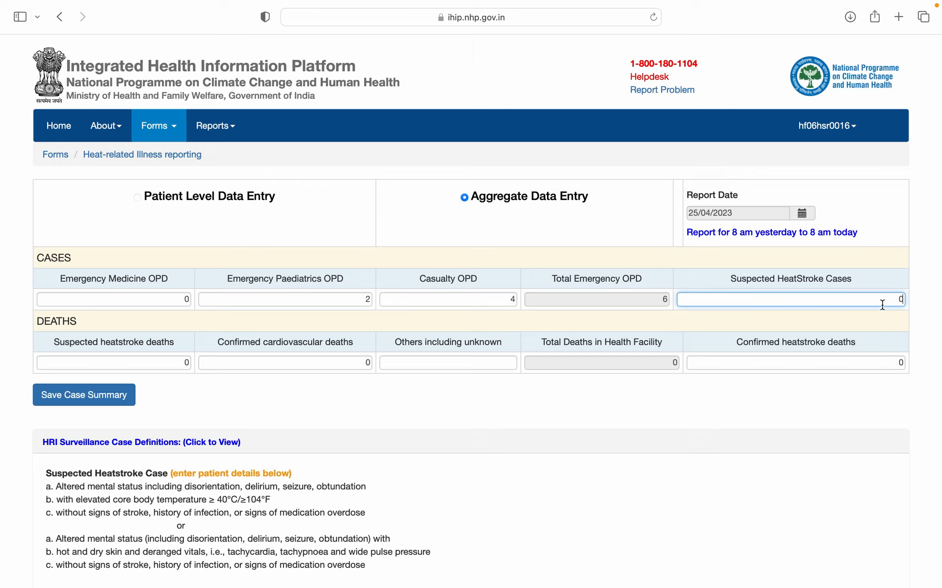
pyautogui.write('0')
pyautogui.press('BackSpace')
pyautogui.scroll(-3, 291, 396)
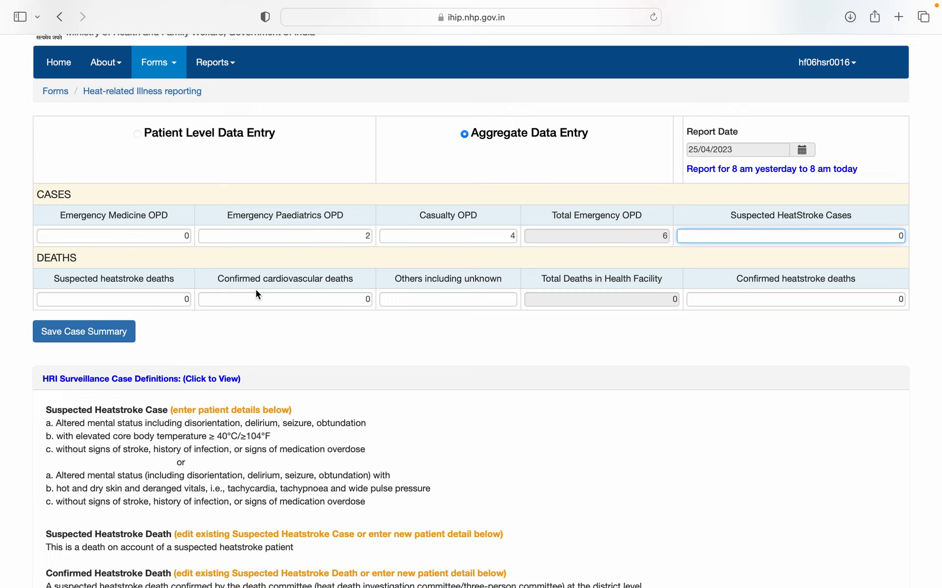
# - Set Others including unknown deaths to 0, leaving Total Deaths in Health Facility at 0
pyautogui.click(452, 305)
pyautogui.write('0')
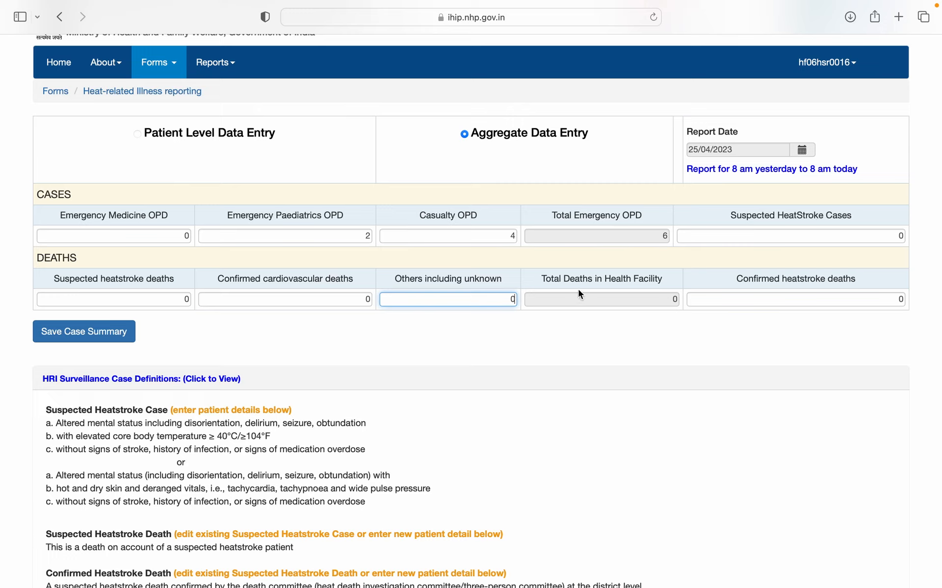
pyautogui.press('BackSpace')
pyautogui.write('1')
pyautogui.press('BackSpace')
pyautogui.write('0')
pyautogui.scroll(-3, 789, 408)
pyautogui.scroll(1, 790, 408)
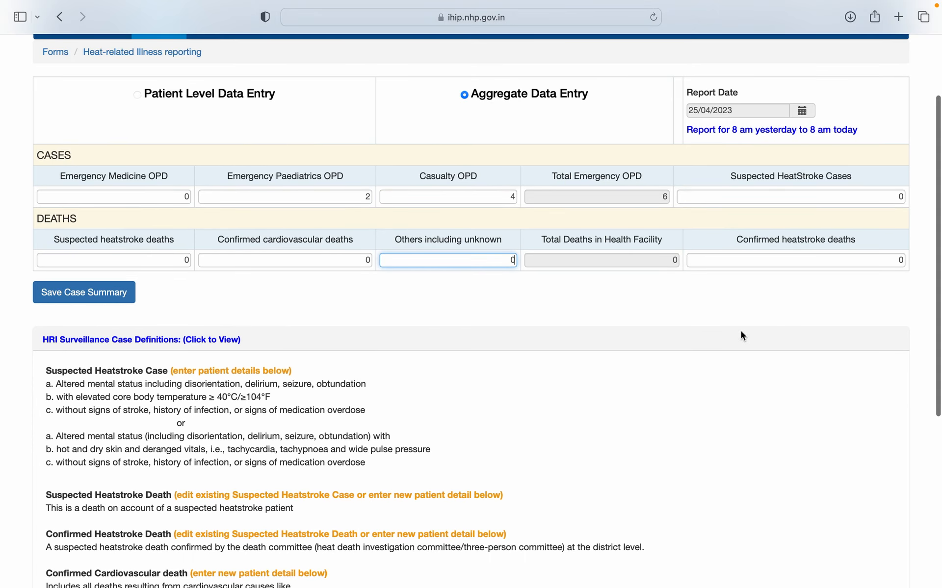
pyautogui.scroll(-2, 323, 362)
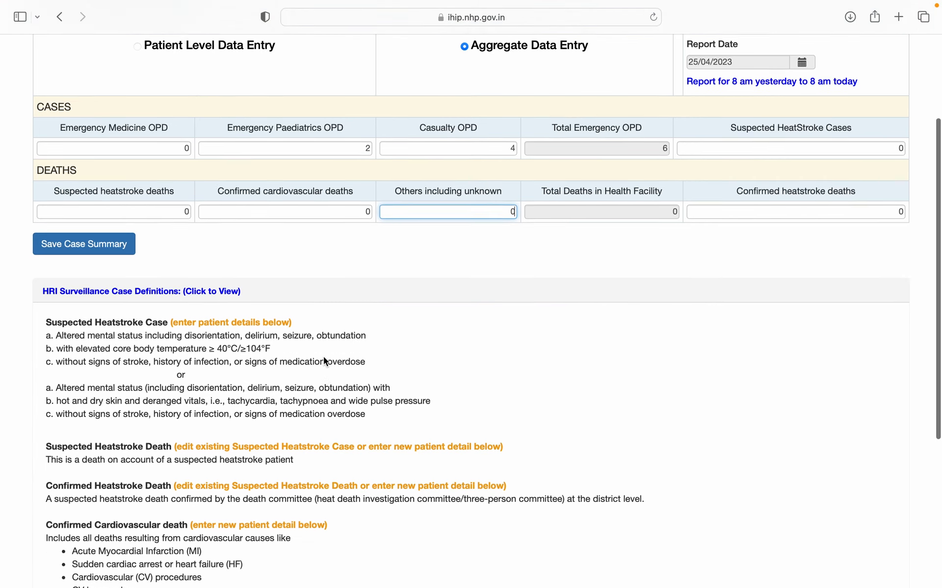
pyautogui.scroll(-2, 324, 361)
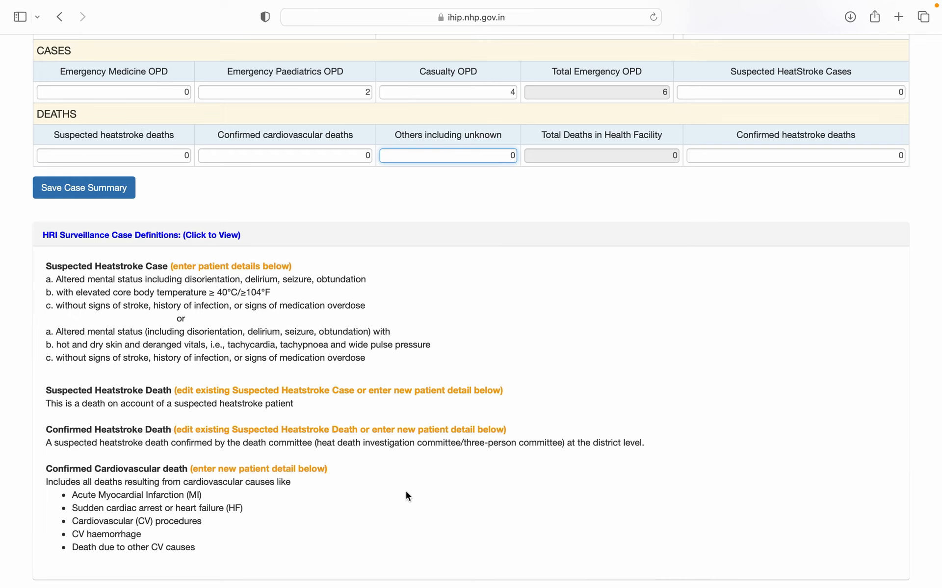
pyautogui.scroll(-2, 405, 492)
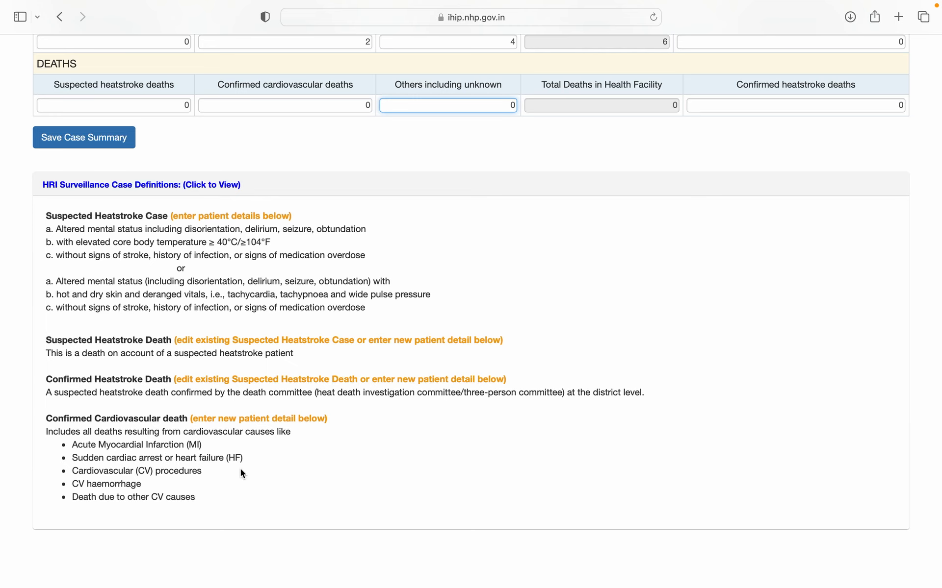
pyautogui.scroll(-2, 241, 469)
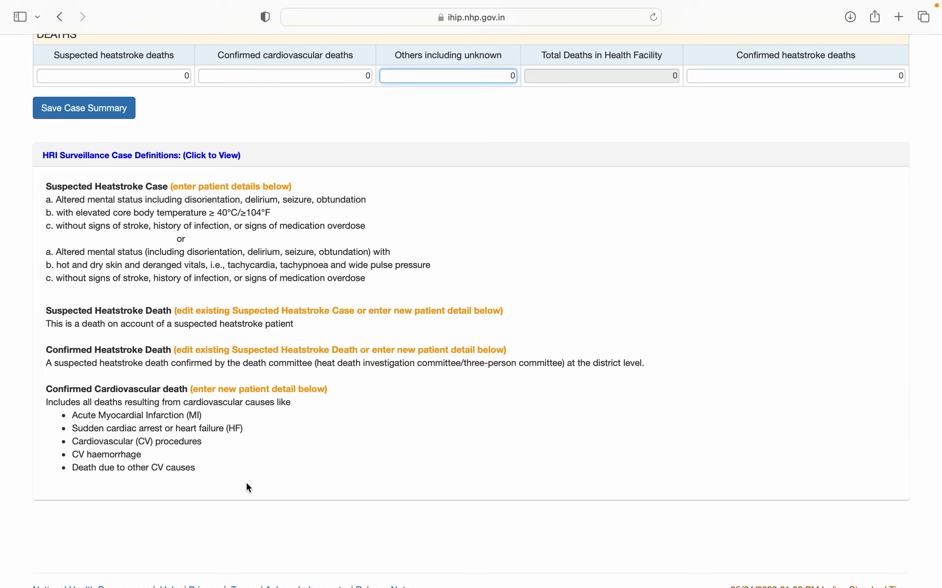
pyautogui.scroll(2, 309, 462)
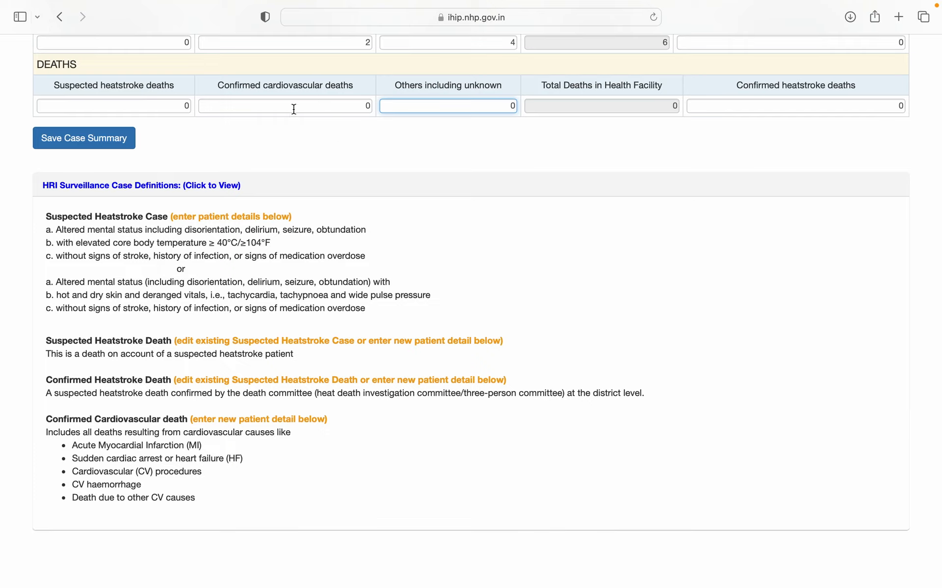
pyautogui.scroll(10, 483, 218)
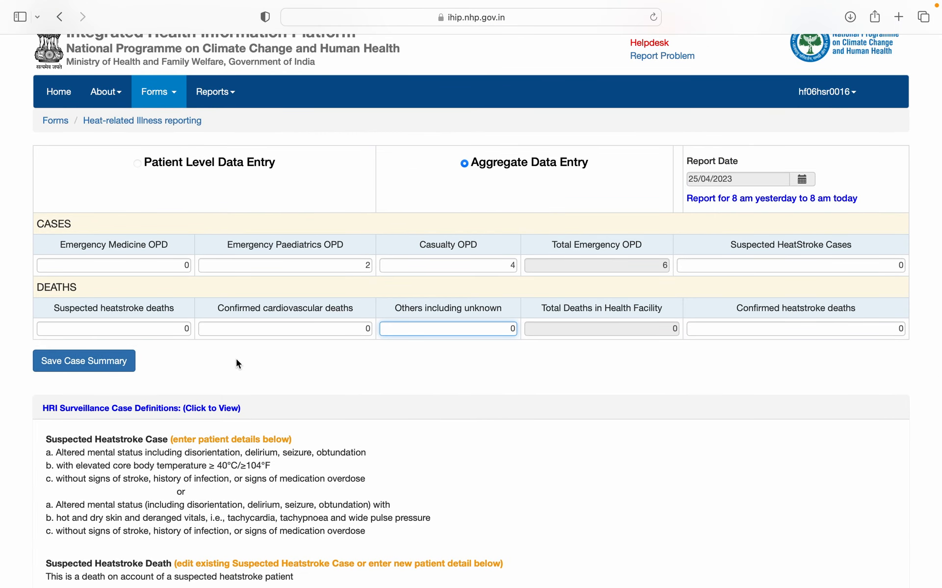
# - Save the 25/04/2023 case summary with the entered OPD and death counts
pyautogui.click(117, 367)
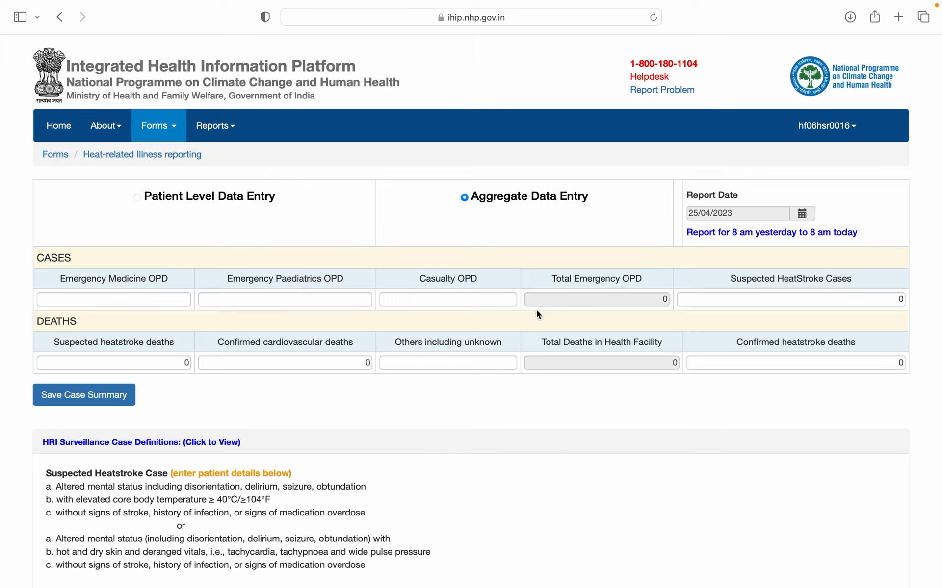
pyautogui.moveTo(624, 13)
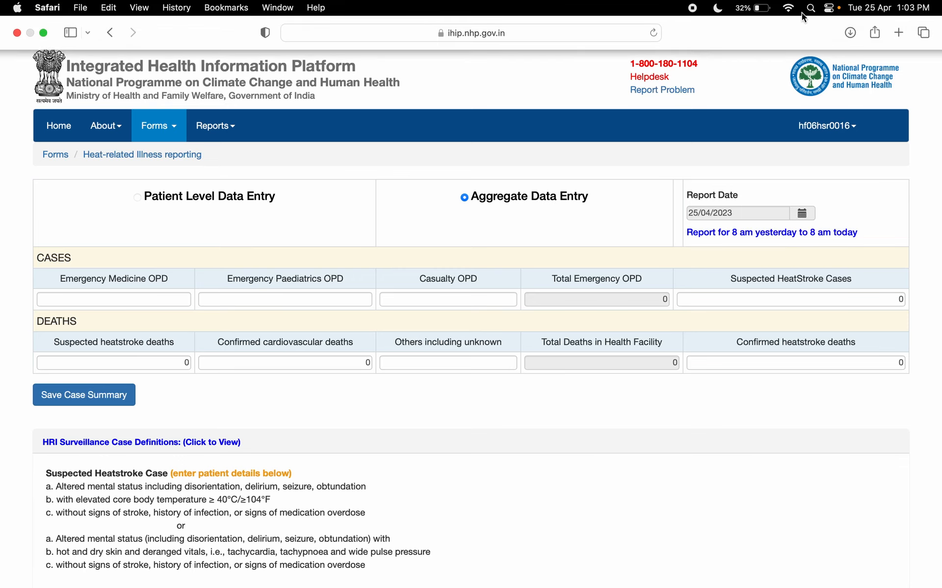